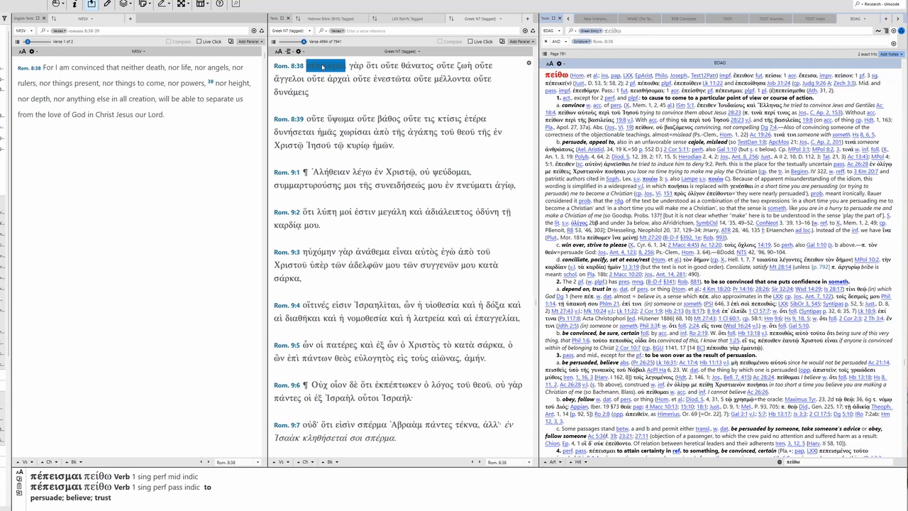
Look up πέπεισμαι in BDAG and scroll down through its πείθω entry
mouse_move(600, 105)
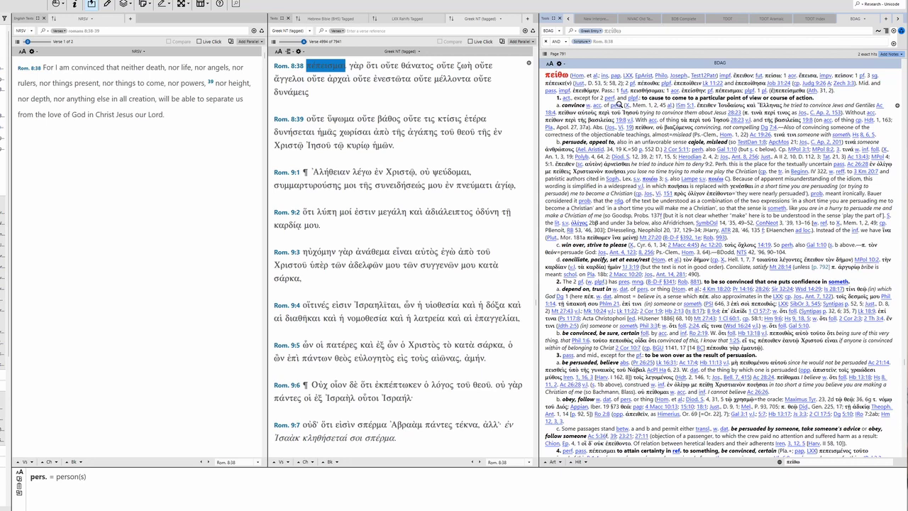
scroll(647, 373, "down", 5)
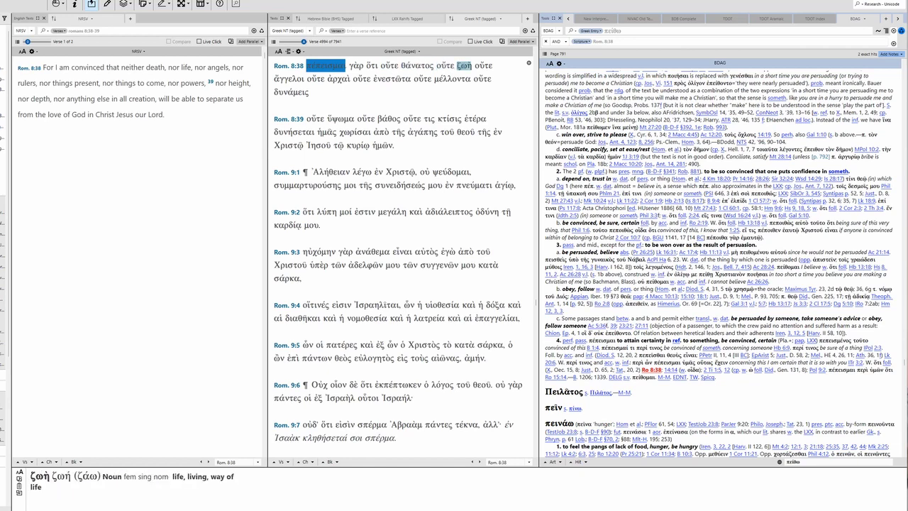
Select οὔτε in Romans 8:38 so BDAG shows the οὔτε entry
left_click(389, 65)
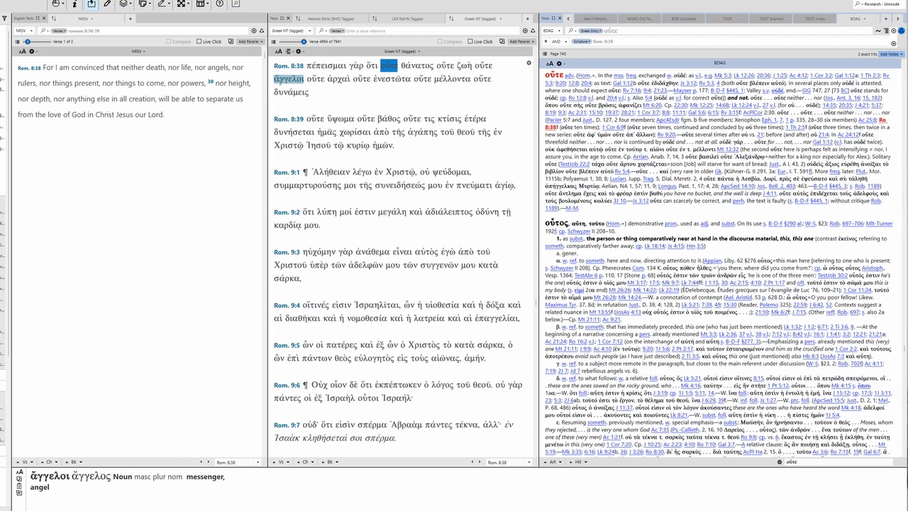
Step through ἀρχαὶ, ἐνεστῶτα, μέλλοντα and δυνάμεις, briefly rechecking ἄγγελοι, reading each parsing
key("Right")
key("Right")
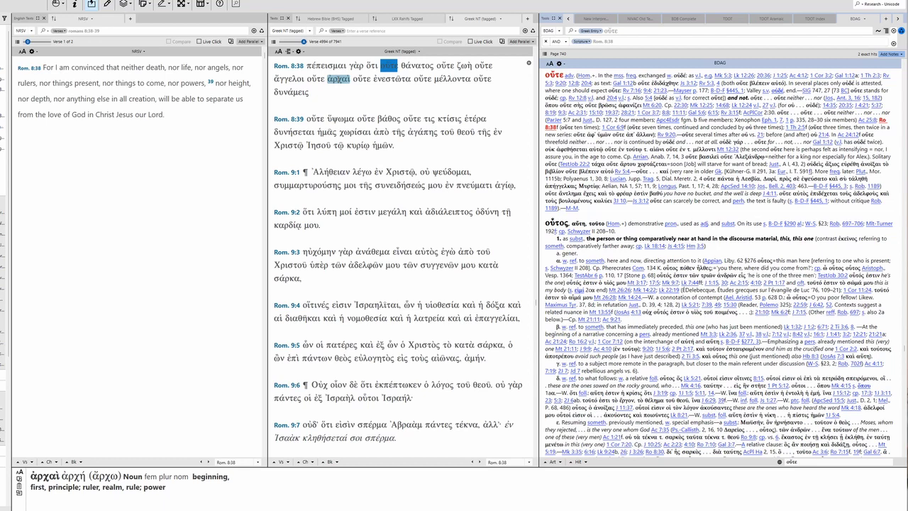
key("Right")
key("Right")
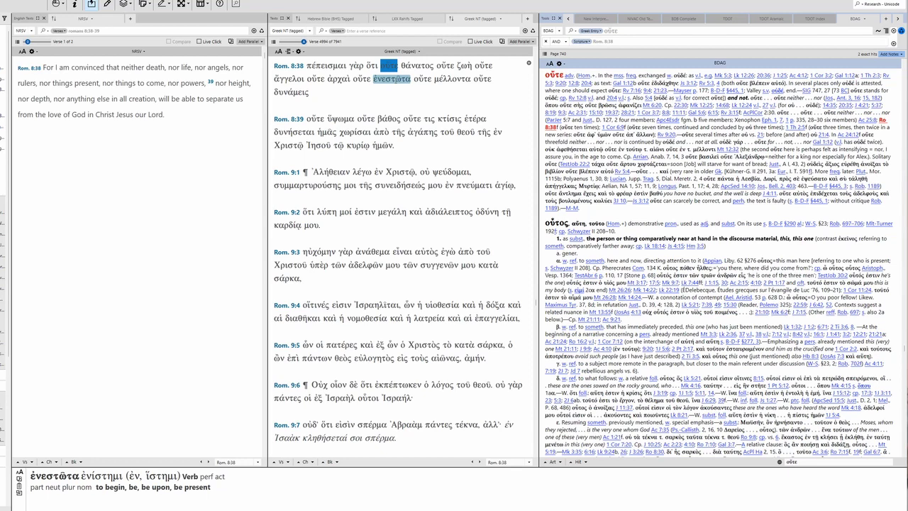
key("Right")
key("Right")
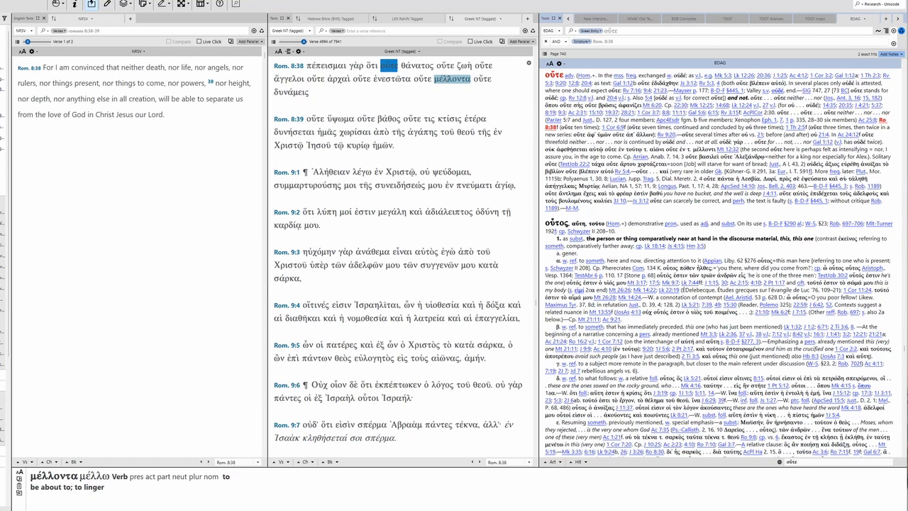
key("Right")
key("Right")
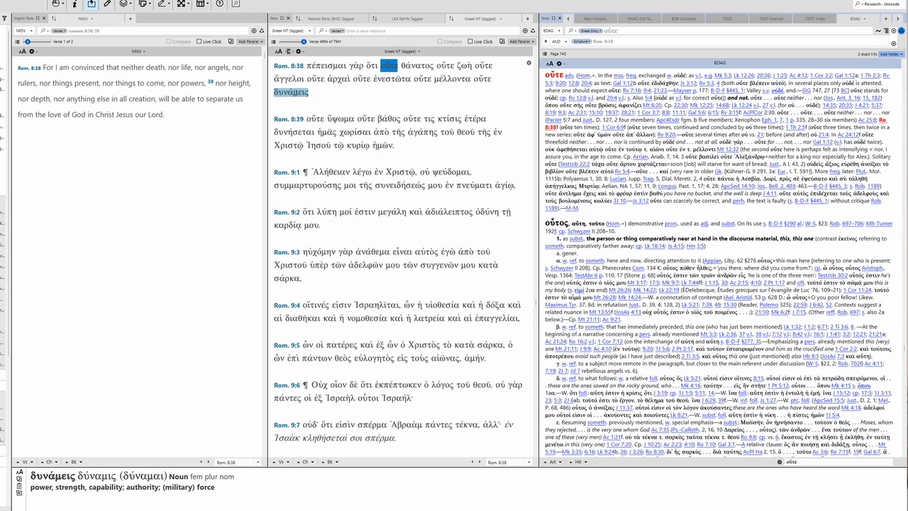
key("Up")
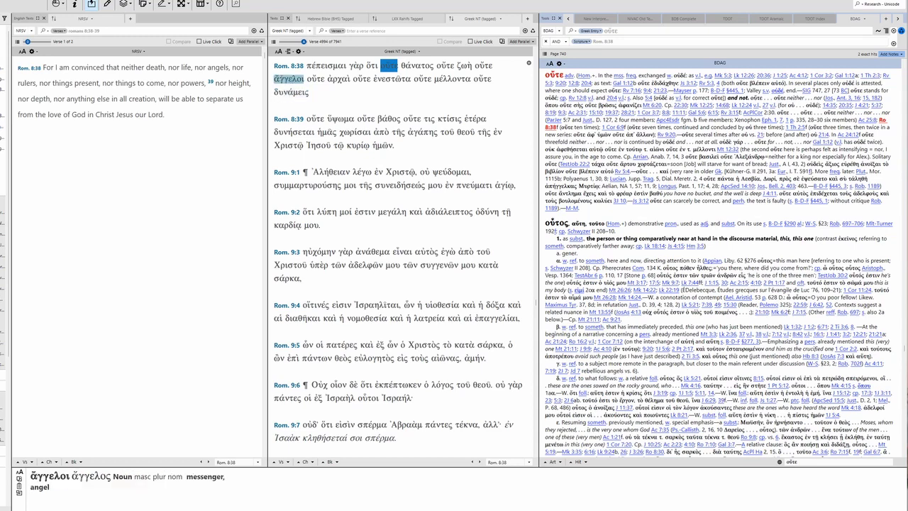
key("Down")
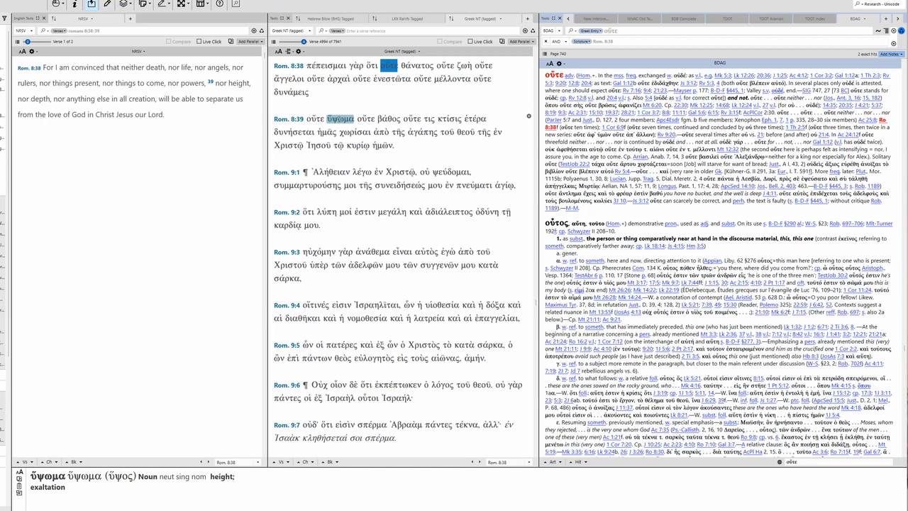
Open the BDAG entries for ὕψωμα, then βάθος, briefly highlighting 'transcendent' in the βάθος entry
double_click(339, 119)
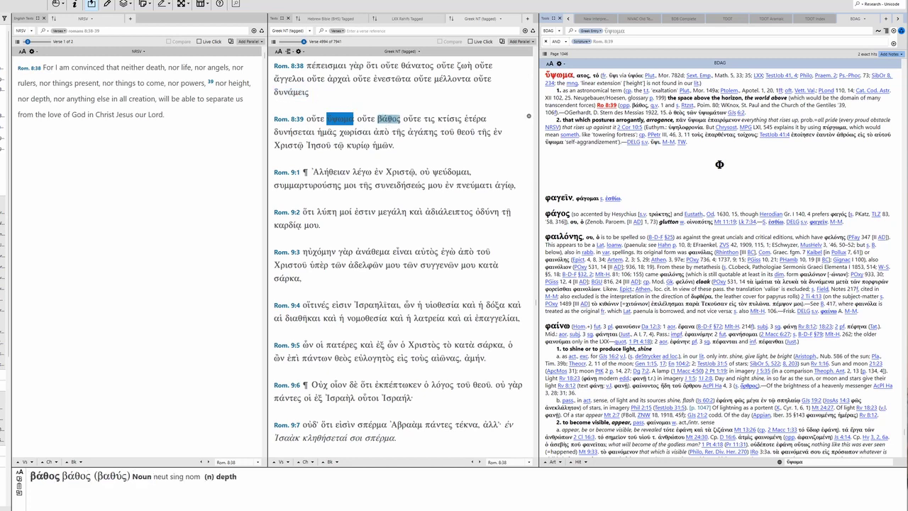
double_click(388, 118)
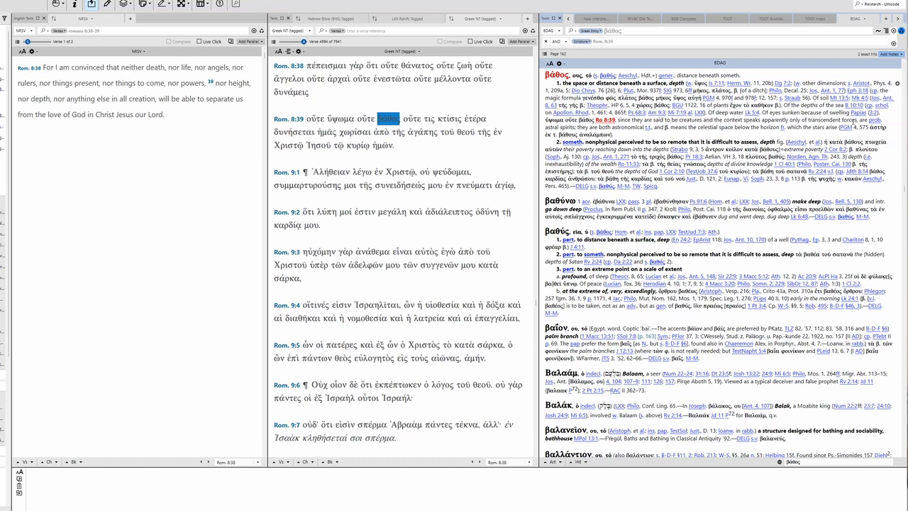
left_click_drag(809, 121, 841, 120)
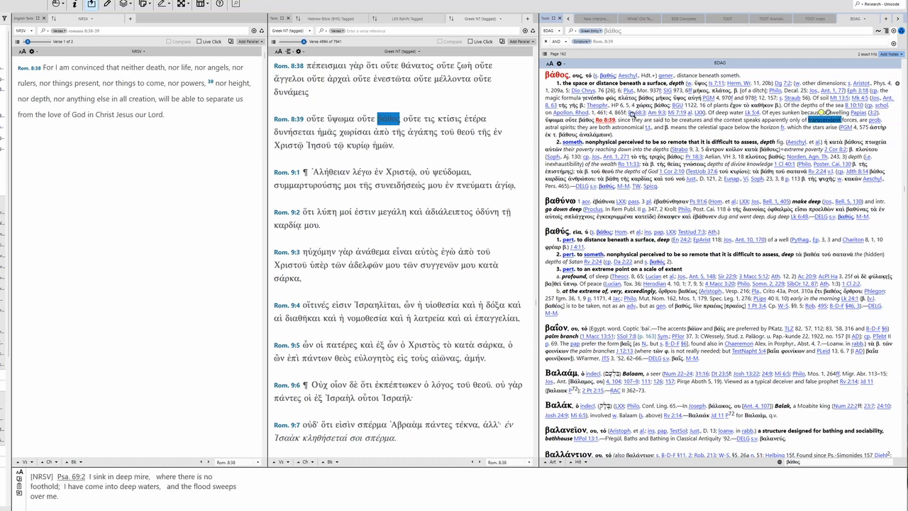
left_click(823, 112)
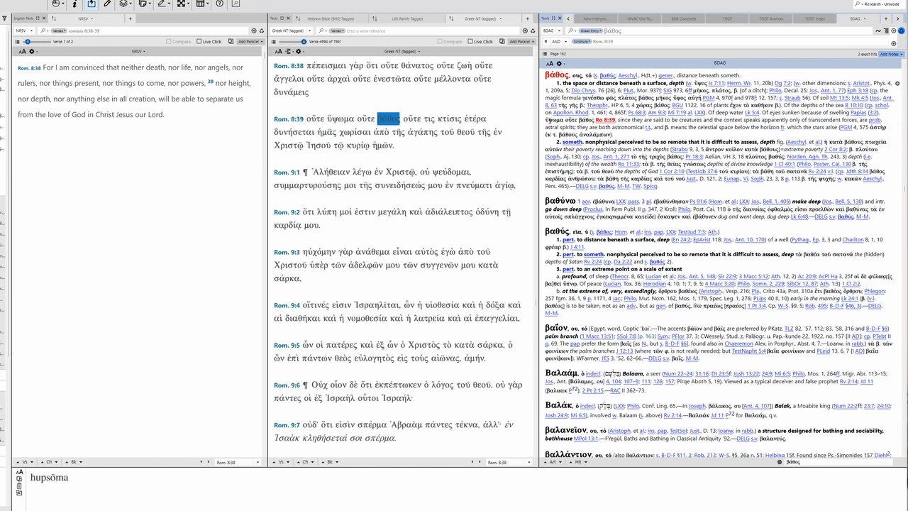
mouse_move(390, 121)
Check κτίσις and ἑτέρα, look up κτίσις in BDAG, then look up δυνήσεται (δύναμαι)
left_click(448, 118)
left_click(474, 119)
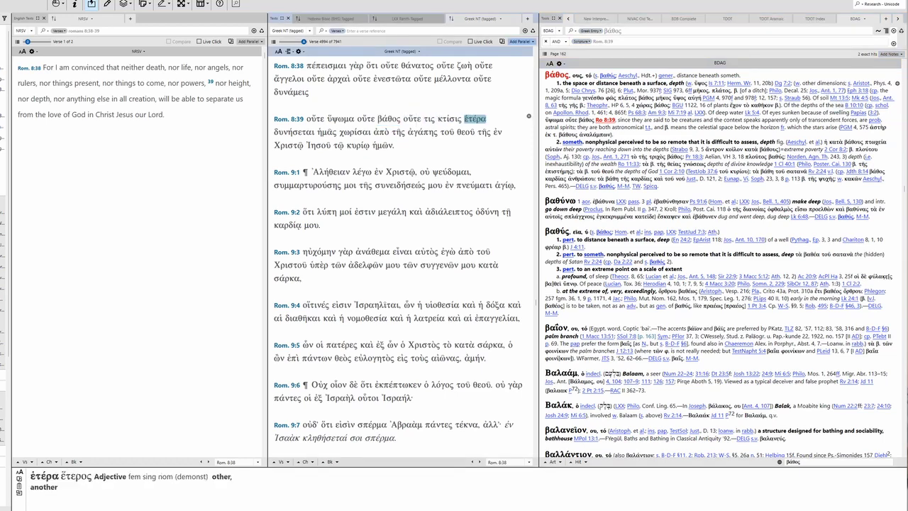
left_click(449, 119)
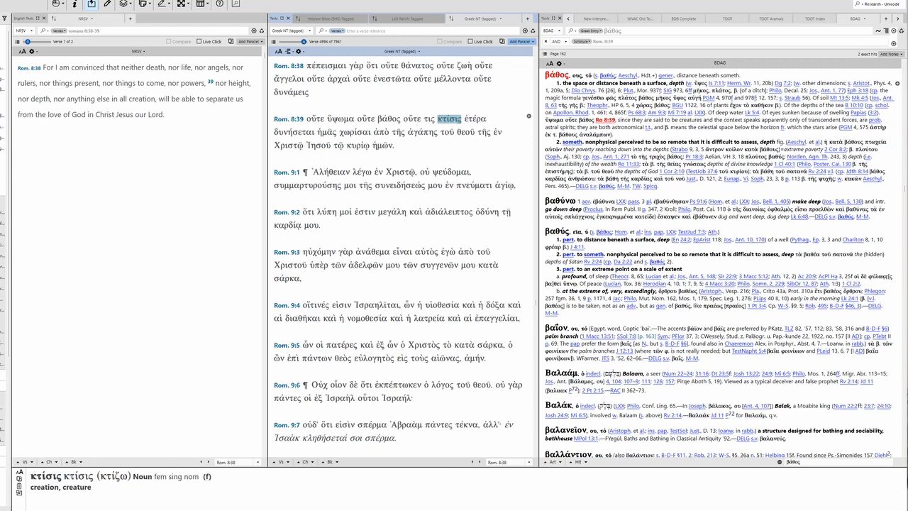
double_click(453, 121)
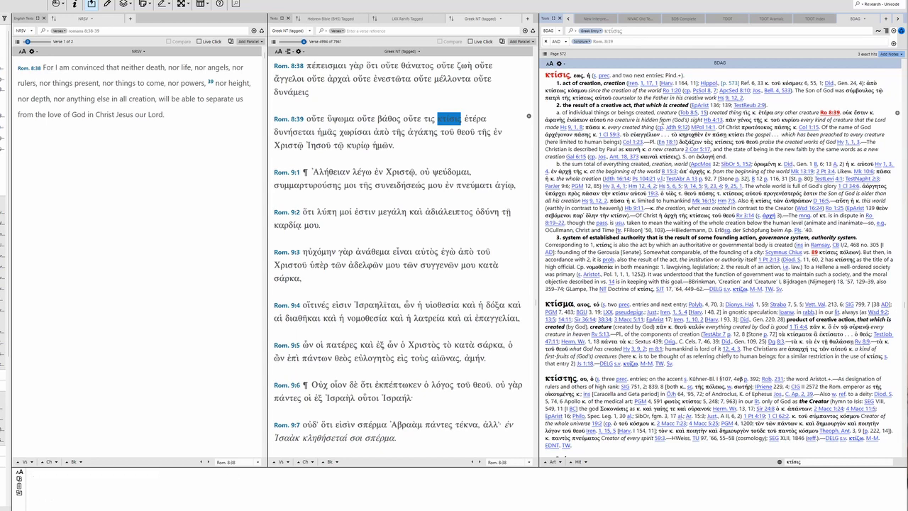
left_click(293, 132)
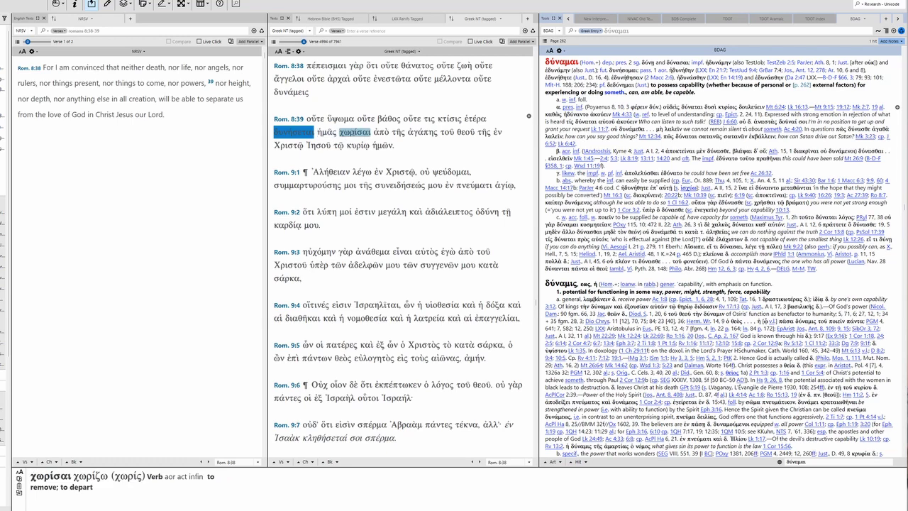
Look up χωρίσαι so BDAG shows the χωρίζω entry
double_click(354, 133)
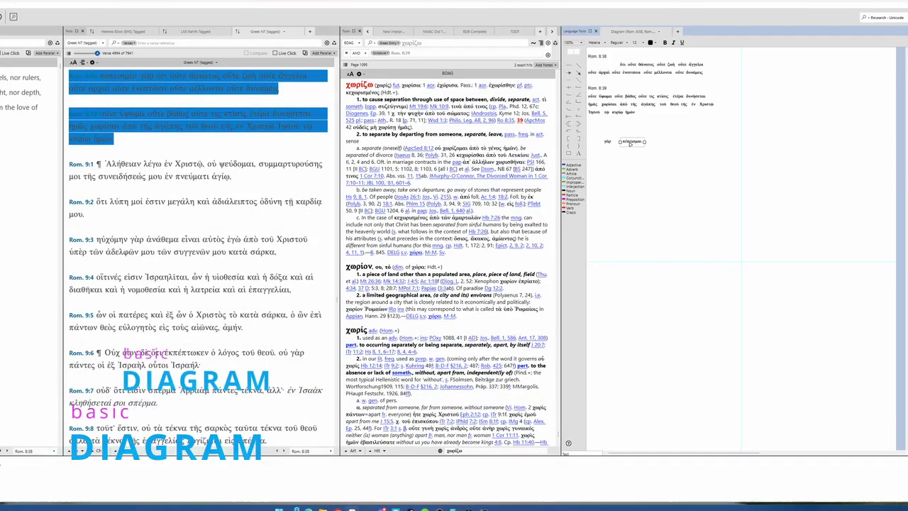
Add ὅτι, then stack οὔτε pairs for θάνατος, ζωὴ, ἄγγελοι, ἀρχαὶ and ἐνεστῶτα below it
left_click_drag(621, 65, 657, 141)
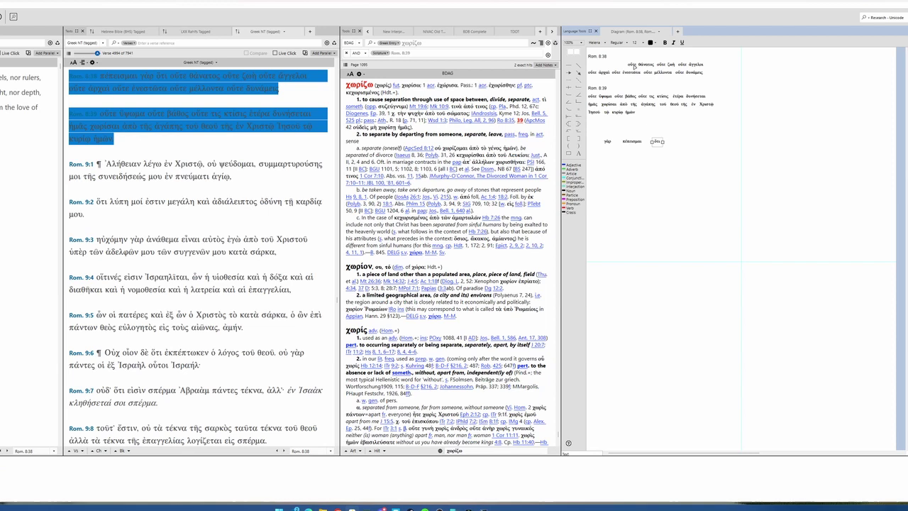
left_click_drag(633, 66, 680, 146)
left_click_drag(647, 65, 678, 151)
left_click_drag(669, 65, 695, 151)
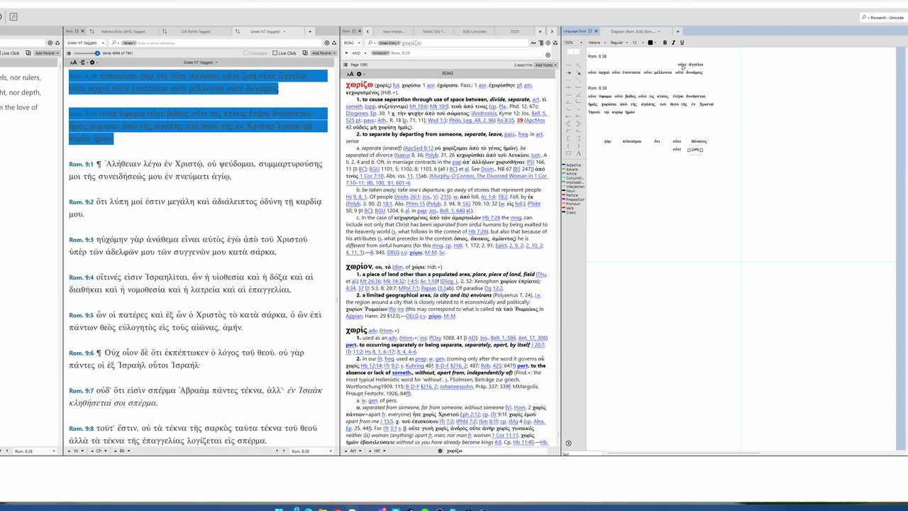
left_click_drag(682, 67, 678, 161)
left_click_drag(693, 66, 698, 160)
left_click_drag(595, 74, 679, 171)
left_click_drag(603, 74, 677, 182)
left_click_drag(629, 74, 698, 184)
Continue the column with οὔτε μέλλοντα, οὔτε δυνάμεις, οὔτε ὕψωμα and the next οὔτε
left_click_drag(648, 74, 678, 195)
left_click(701, 184)
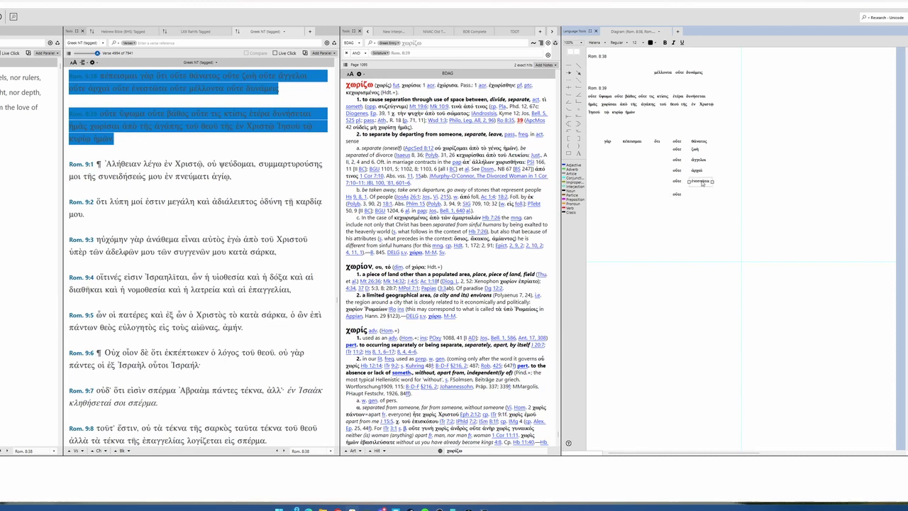
left_click_drag(662, 73, 697, 197)
left_click_drag(679, 73, 679, 208)
left_click_drag(695, 75, 701, 207)
left_click_drag(594, 97, 677, 216)
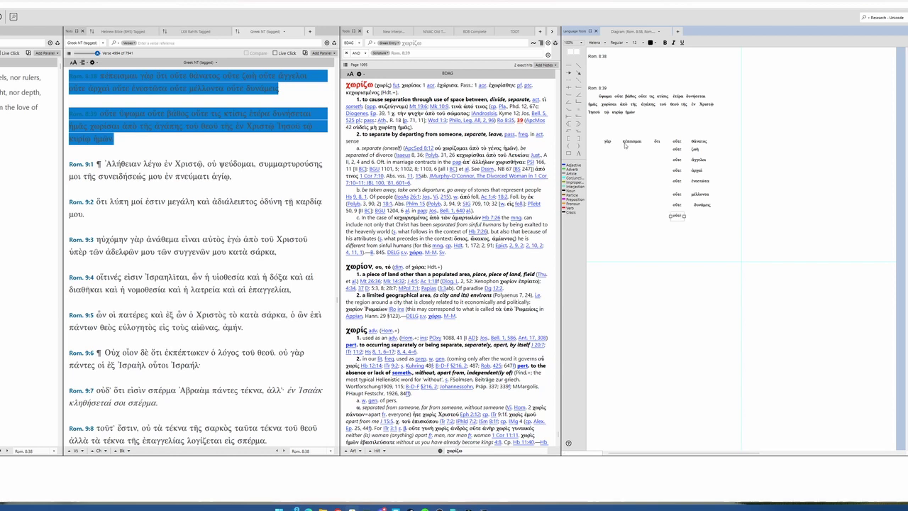
left_click(602, 97)
left_click_drag(603, 96, 698, 216)
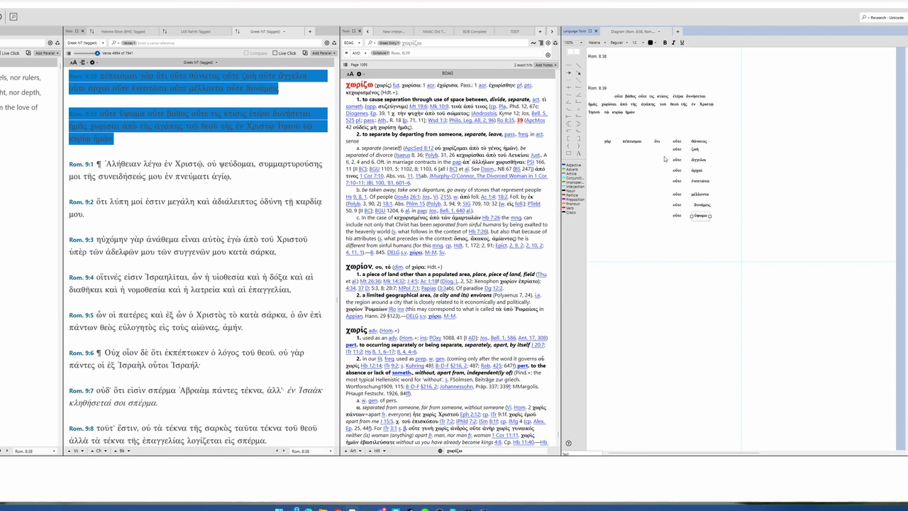
left_click_drag(618, 97, 677, 229)
Add βάθος beside its οὔτε, then οὔτε τις κτίσις ἑτέρα below it
left_click(630, 97)
left_click_drag(698, 231, 698, 230)
left_click_drag(641, 97, 709, 243)
left_click_drag(679, 98, 732, 243)
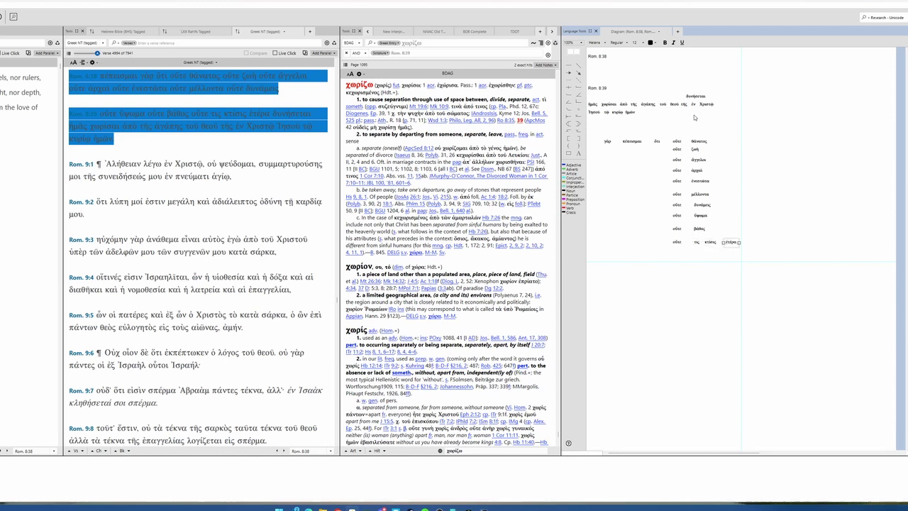
Build the δυνήσεται χωρίσαι ἡμᾶς line in the diagram
left_click_drag(696, 97, 778, 246)
left_click_drag(591, 104, 807, 275)
left_click_drag(608, 104, 803, 243)
left_click_drag(810, 275, 828, 243)
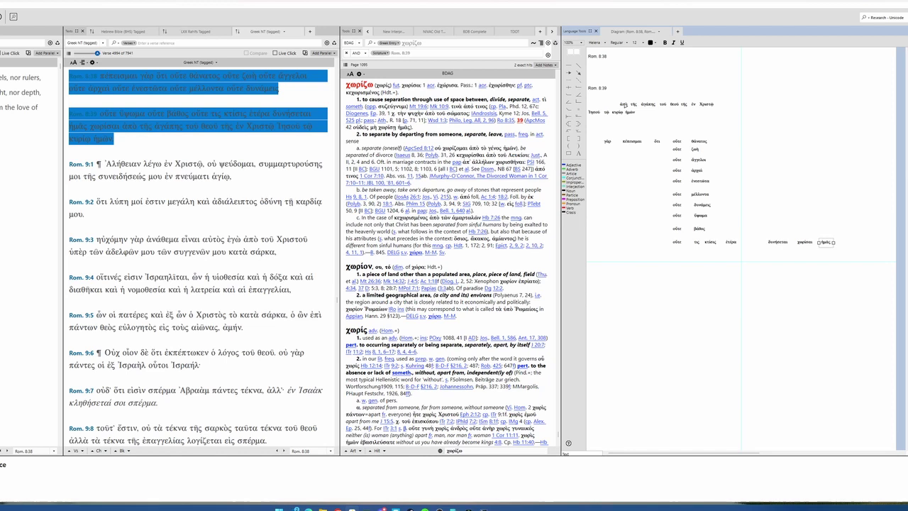
Place ἀπὸ τῆς ἀγάπης under ἡμᾶς, hanging τοῦ θεοῦ and then τῆς beneath it
left_click_drag(624, 105, 825, 259)
left_click_drag(651, 106, 843, 262)
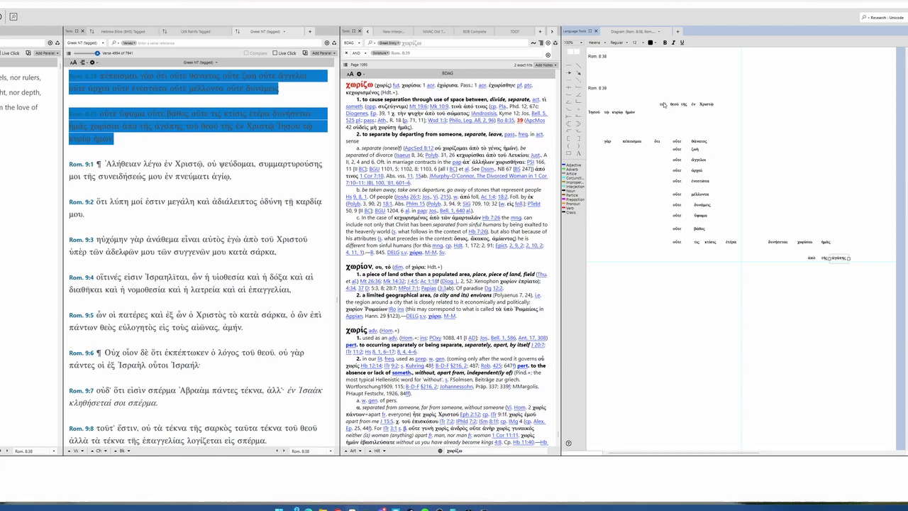
left_click_drag(664, 107, 842, 269)
left_click_drag(675, 107, 853, 271)
left_click_drag(683, 106, 826, 283)
Place ἐν Χριστῷ beside τῆς, align it, and add Ἰησοῦ after it
left_click(694, 105)
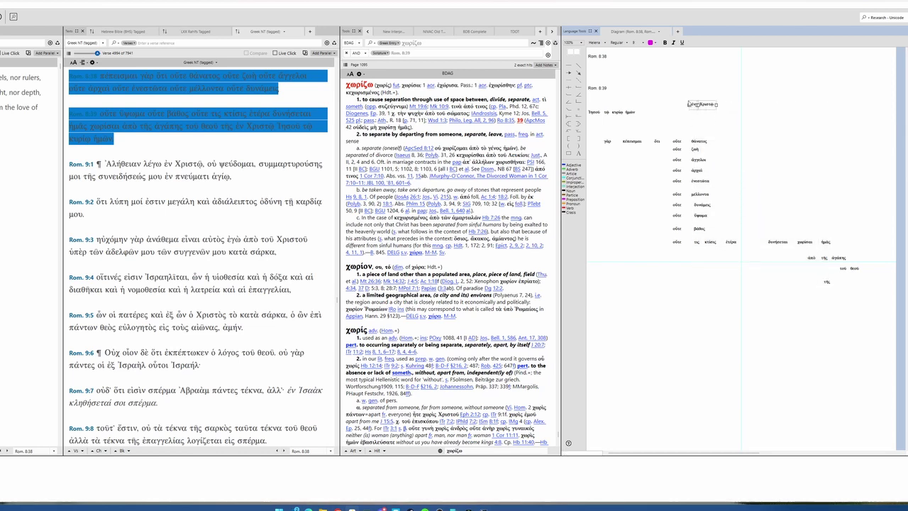
left_click_drag(707, 106, 850, 287)
left_click(846, 285)
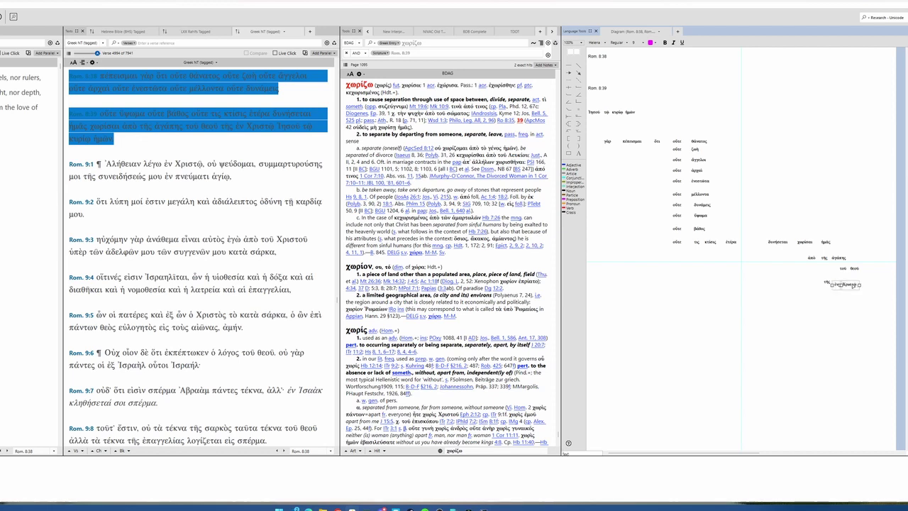
left_click_drag(853, 288, 853, 286)
left_click_drag(596, 111, 873, 283)
Hang τῷ κυρίῳ ἡμῶν below τῆς ἐν Χριστῷ Ἰησοῦ
left_click_drag(608, 114, 851, 292)
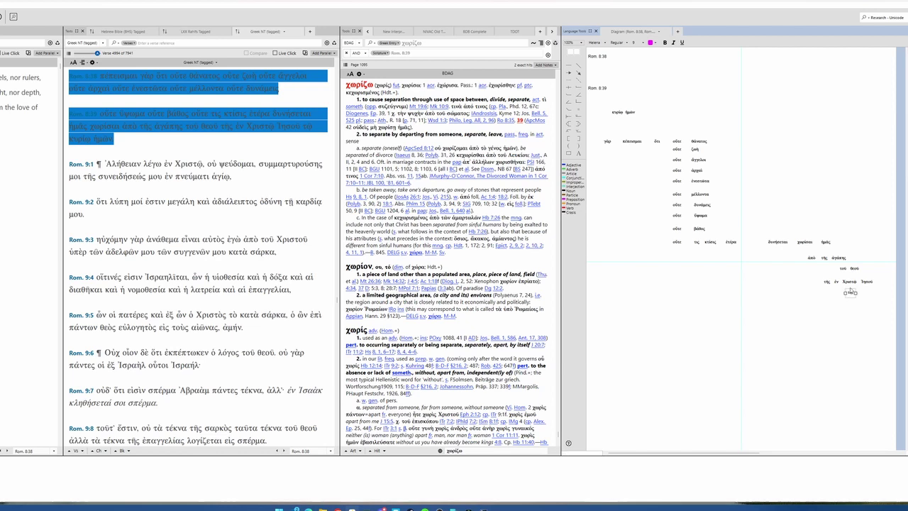
left_click_drag(620, 113, 865, 295)
left_click_drag(630, 112, 871, 303)
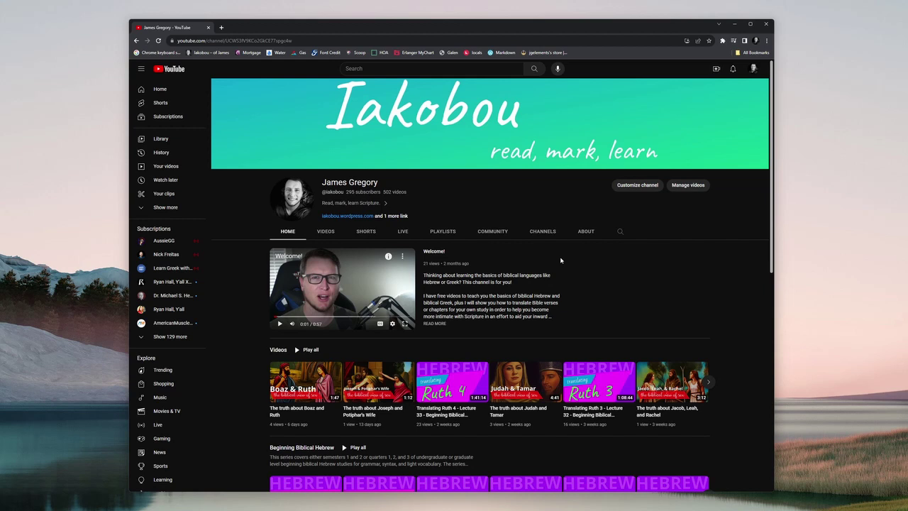
Scroll the YouTube channel page down to the Beginning Biblical Hebrew and Greek lecture playlists
scroll(561, 260, "down", 5)
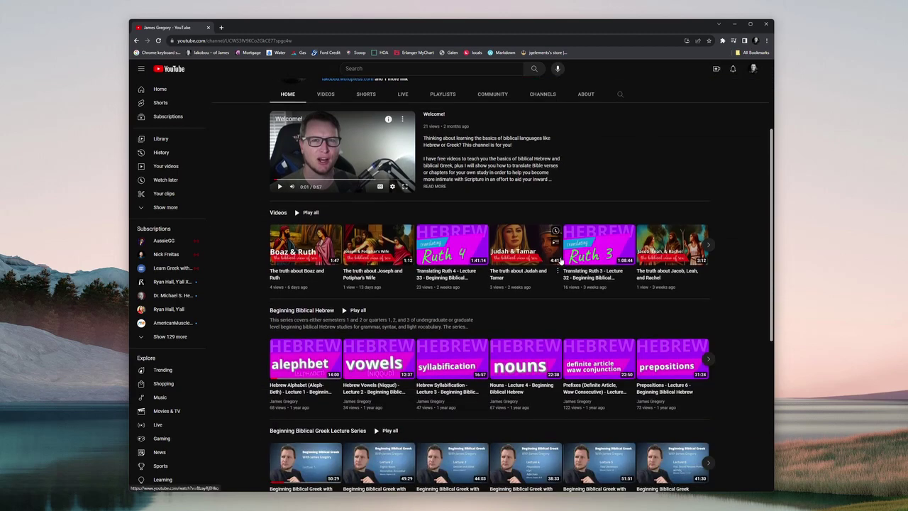